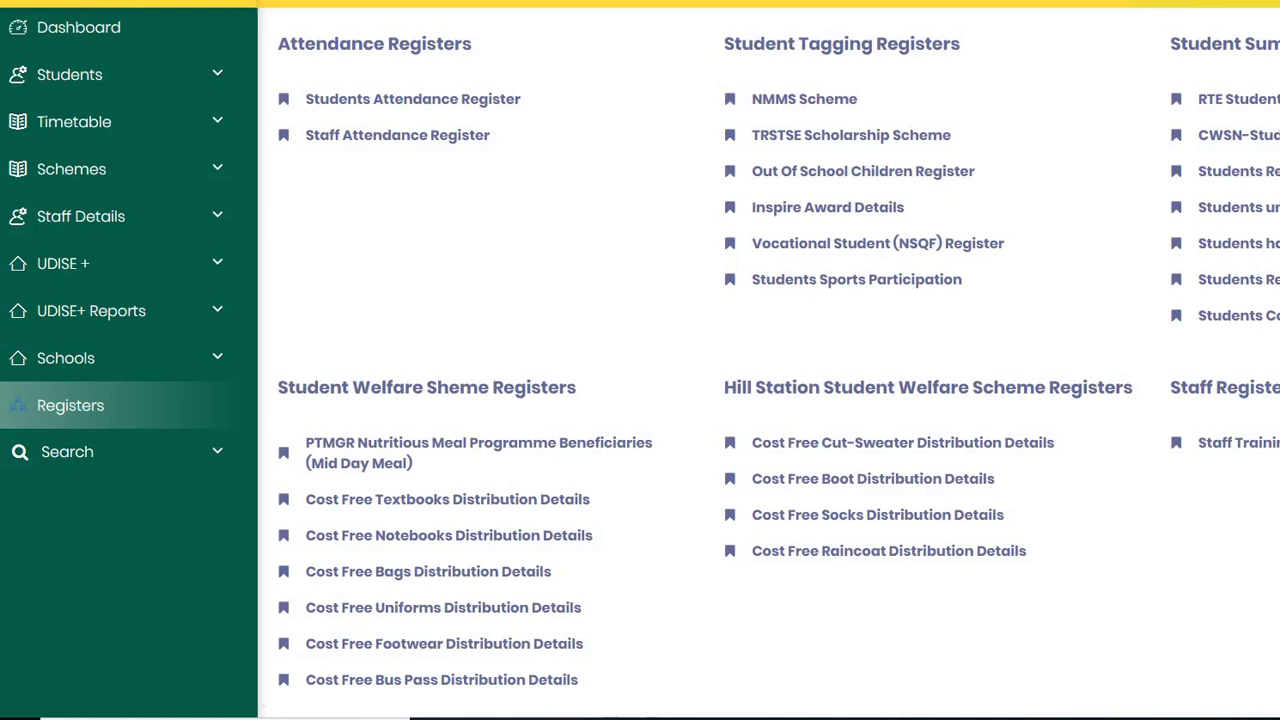
Step: Open the staff In-Service Training Details page and start a new training record
click(81, 216)
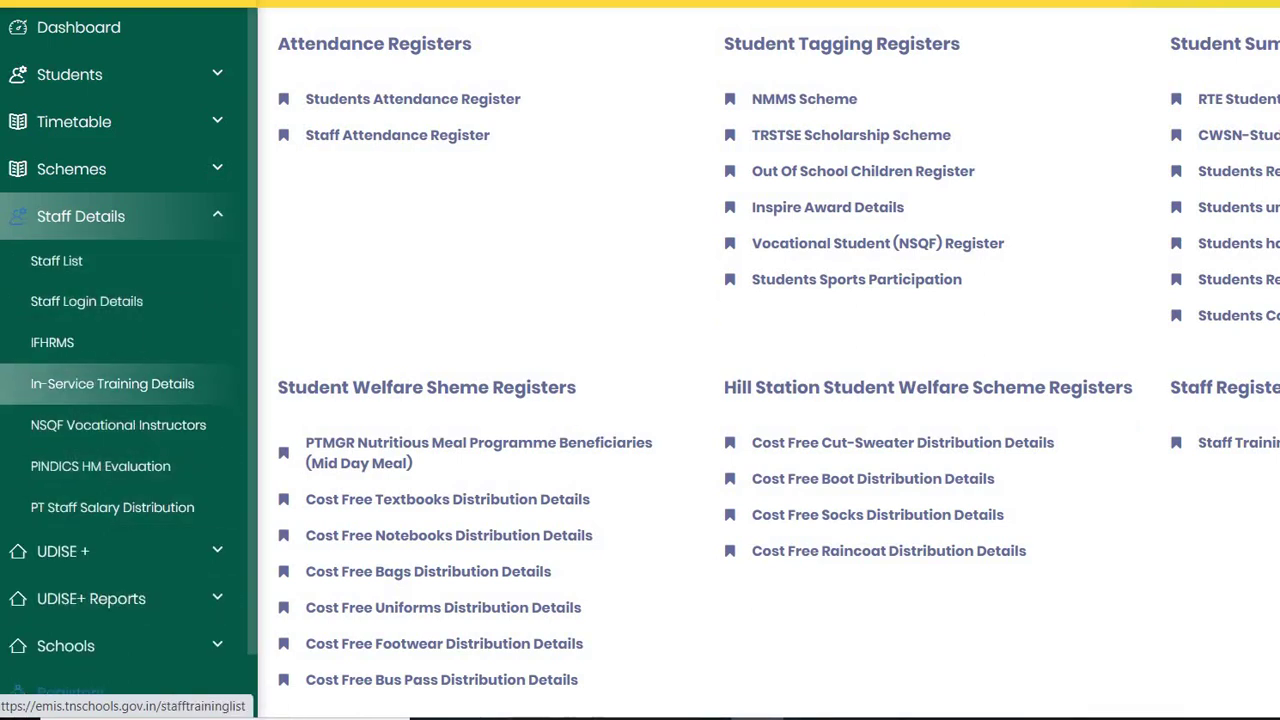
click(112, 383)
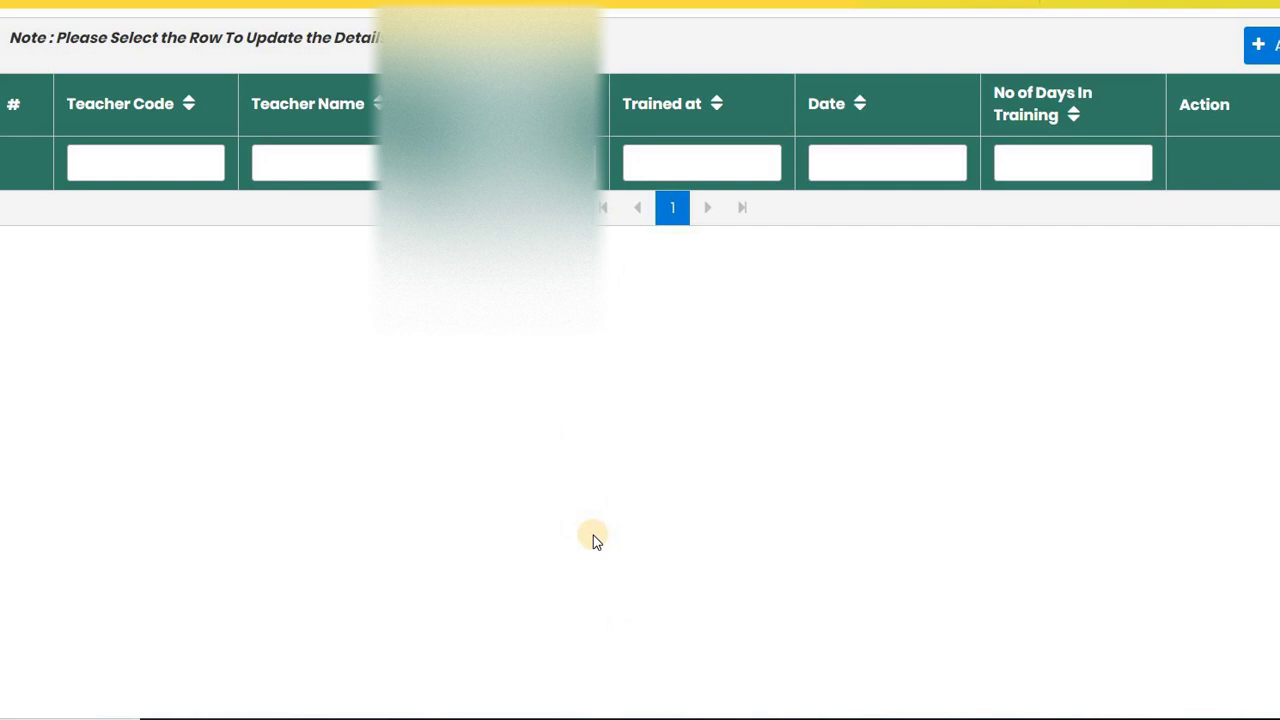
click(1264, 45)
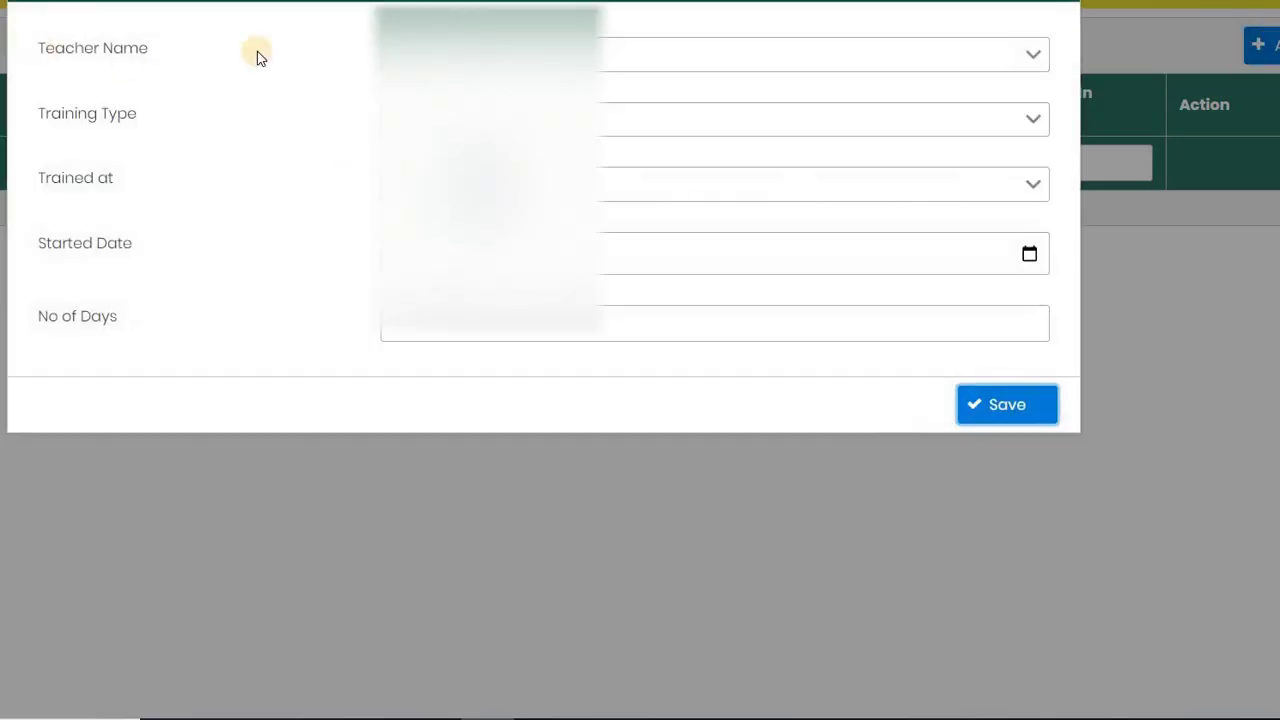
Step: Choose the teacher's name for the new training record
click(257, 57)
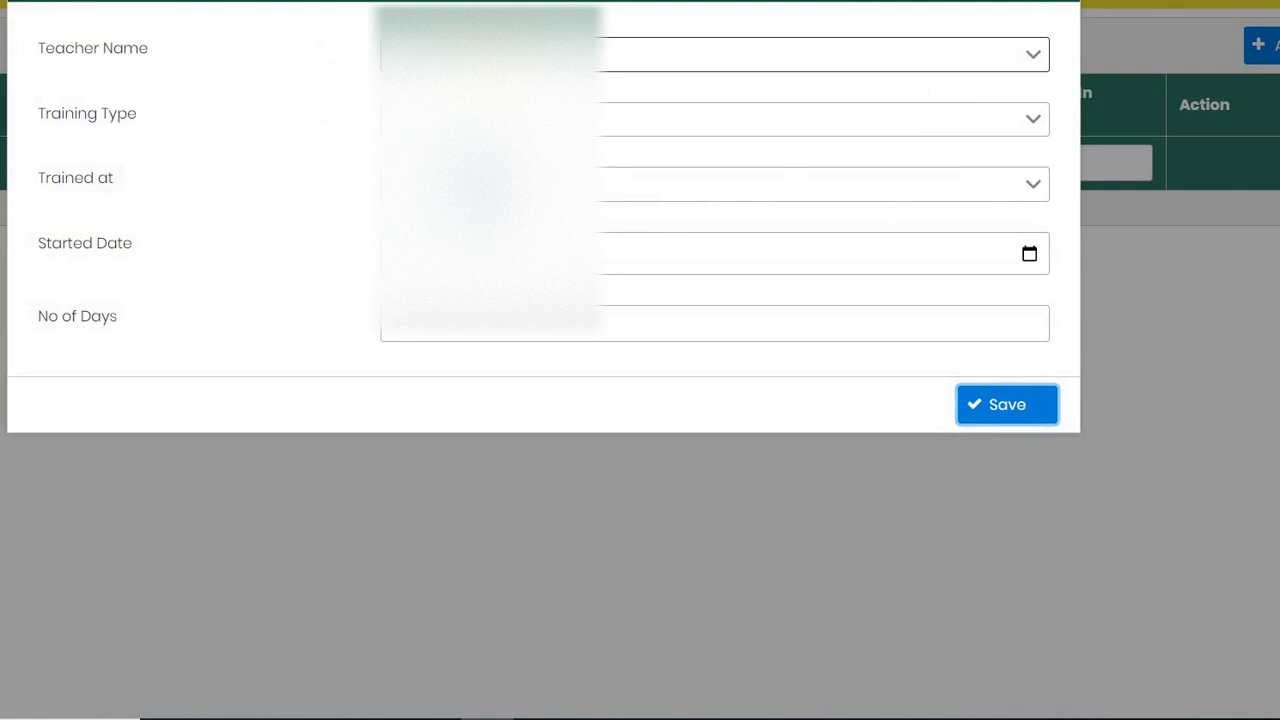
key(space)
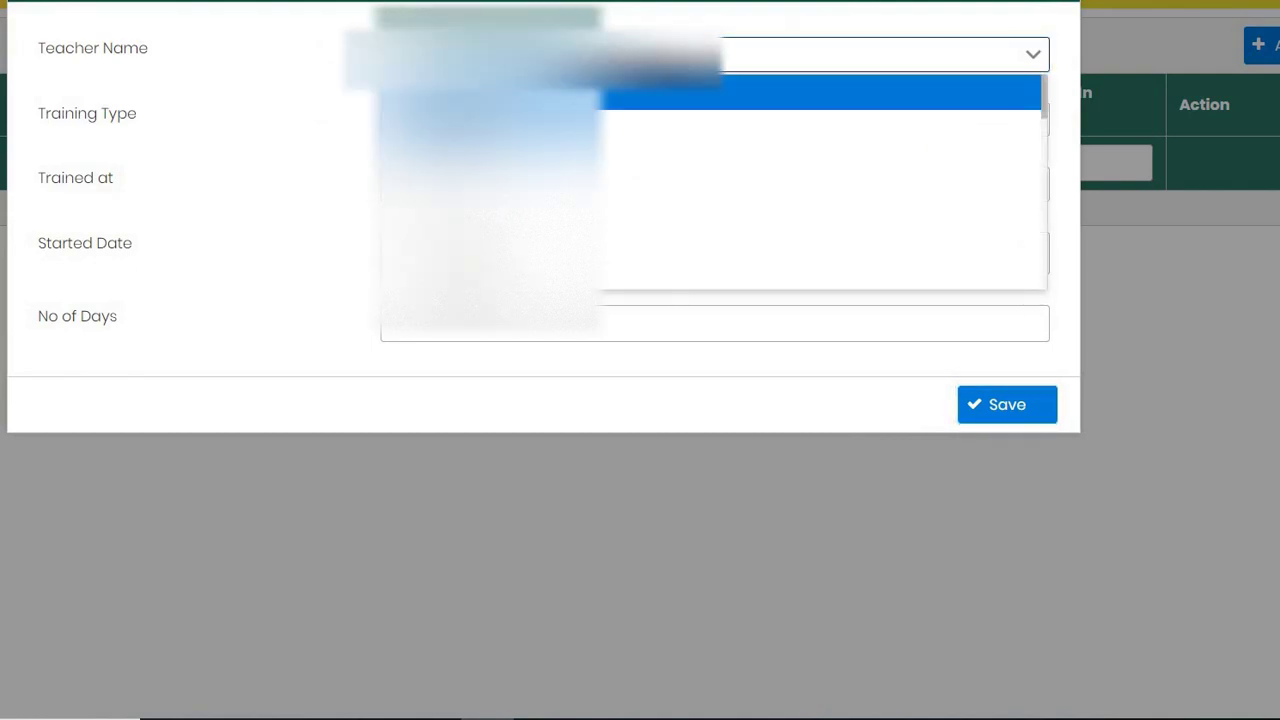
key(Return)
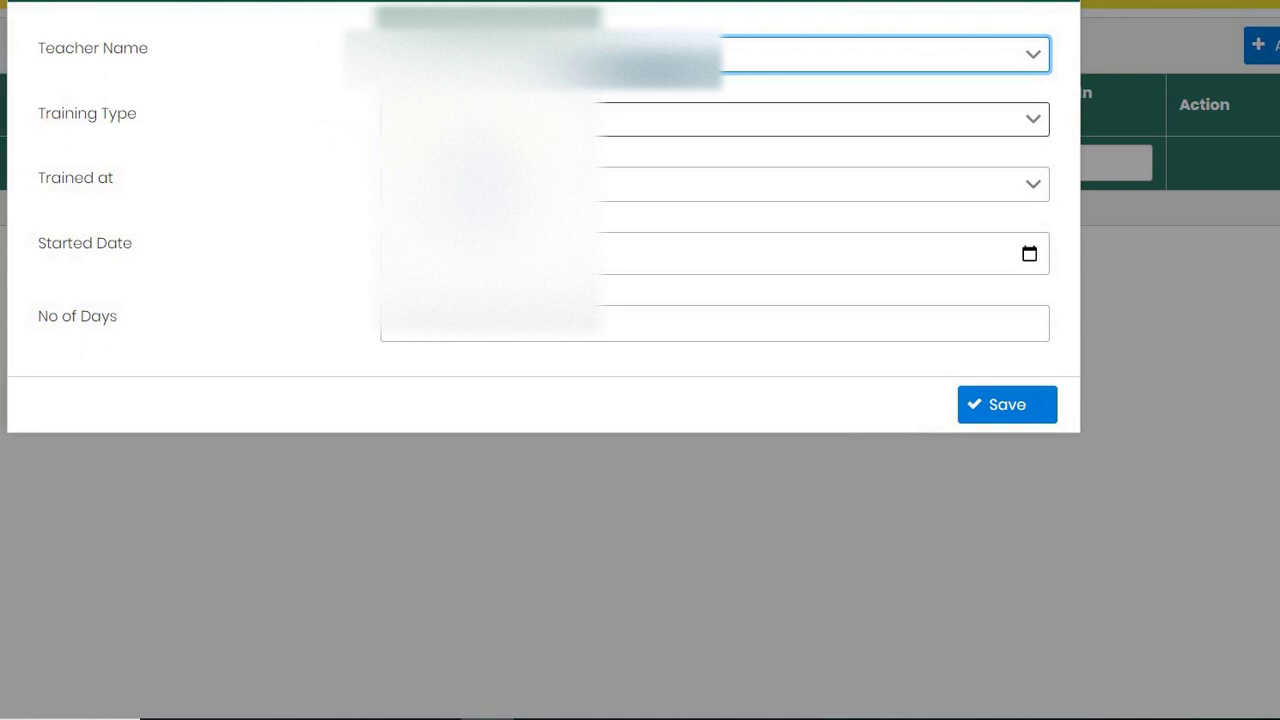
Step: Set the training type to Integrated Training Program - NISHTHA and the training place to BRC
click(490, 119)
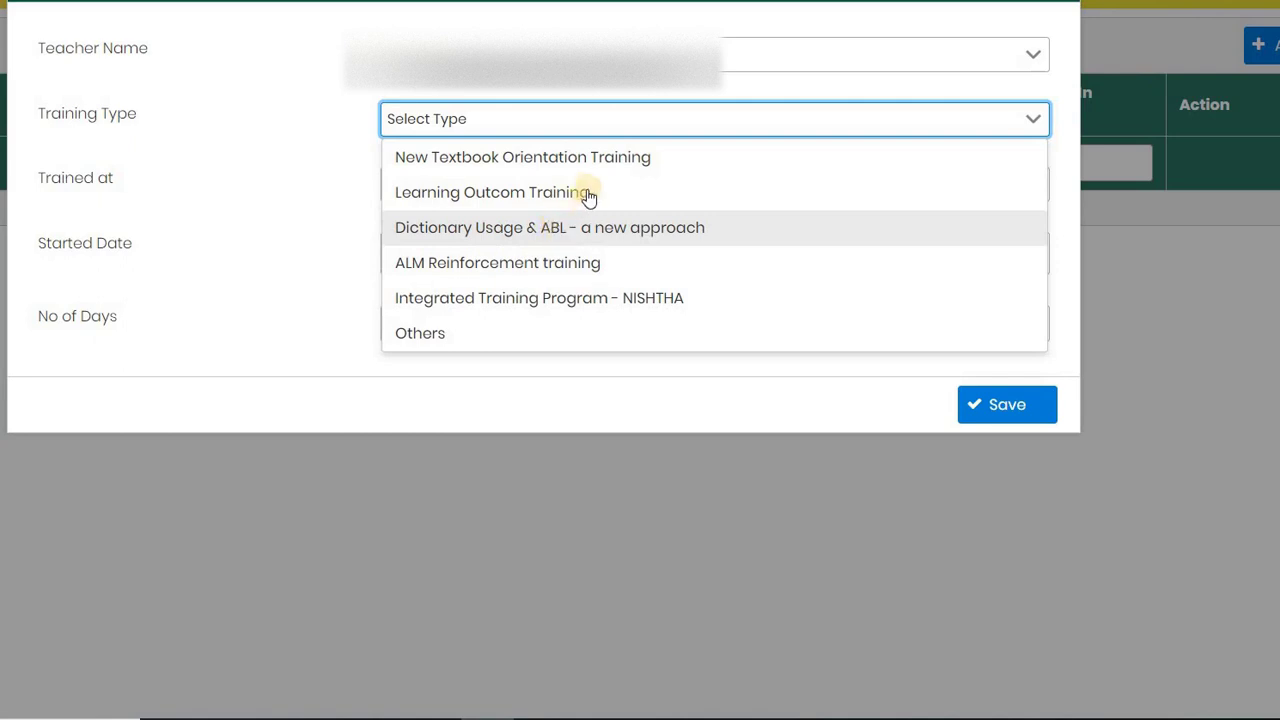
click(597, 300)
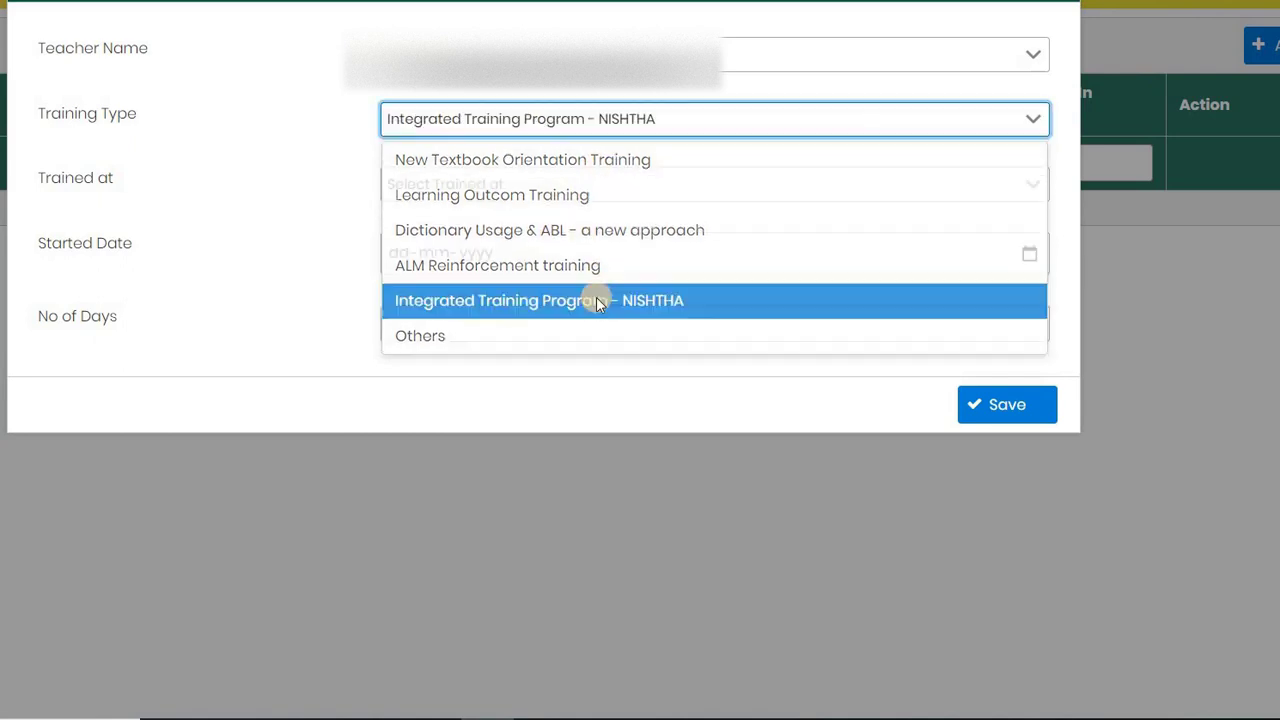
click(487, 188)
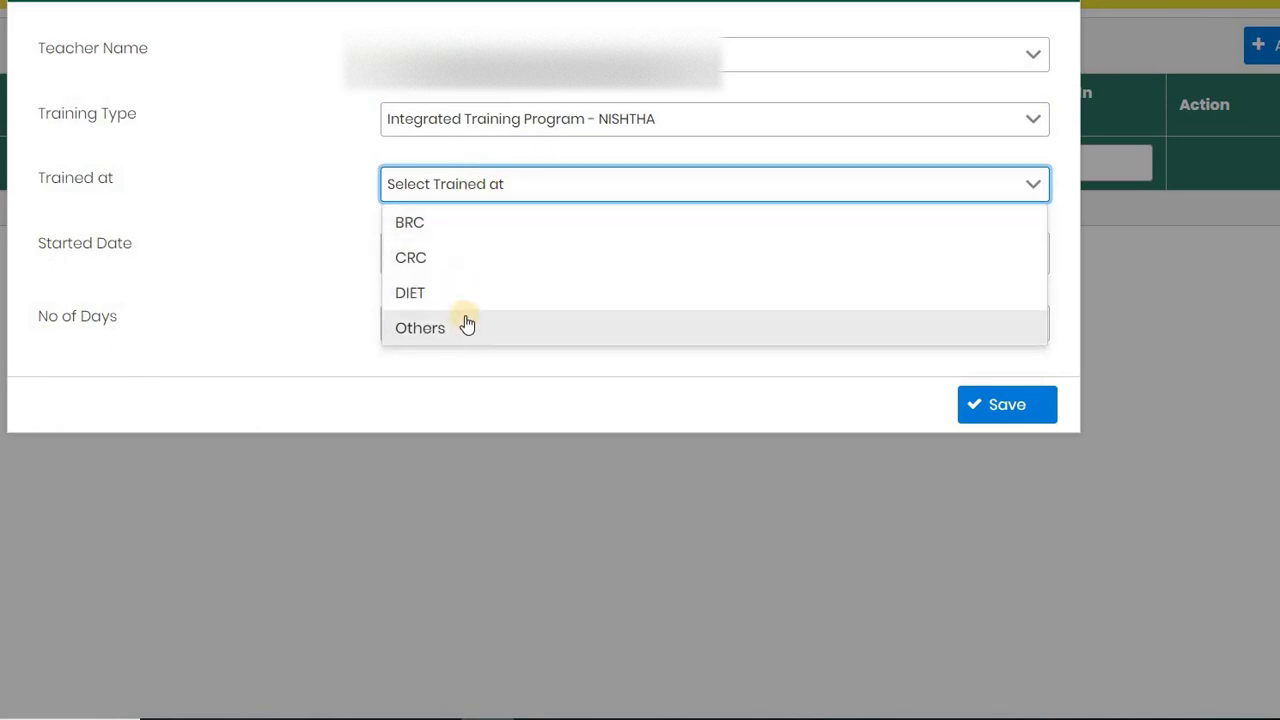
click(466, 228)
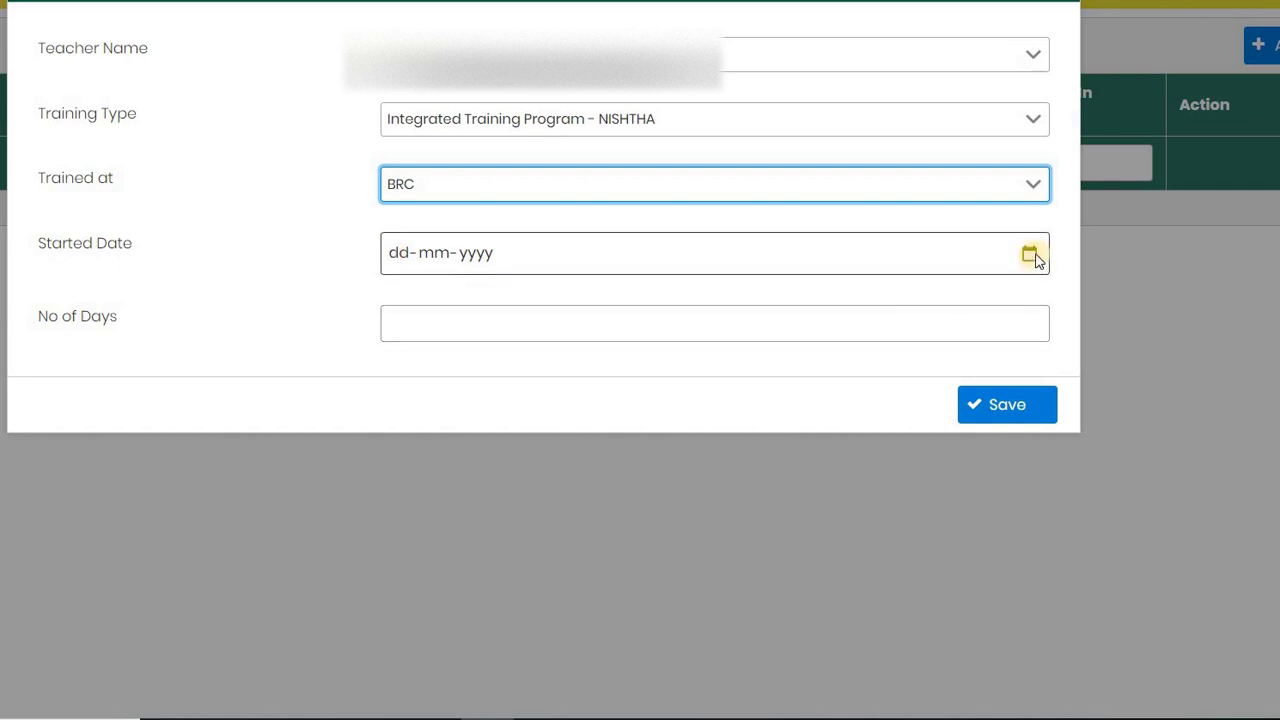
Step: Set the training's started date to 16-12-2019 using the calendar
click(397, 252)
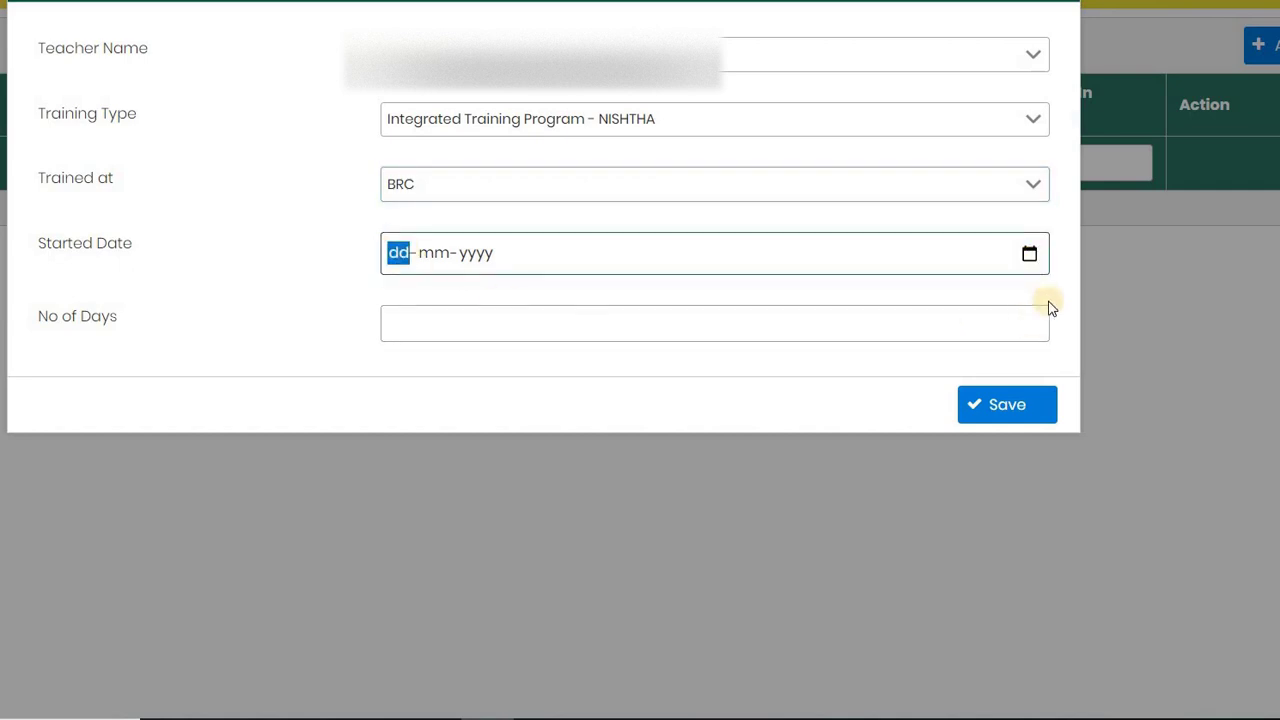
click(1033, 253)
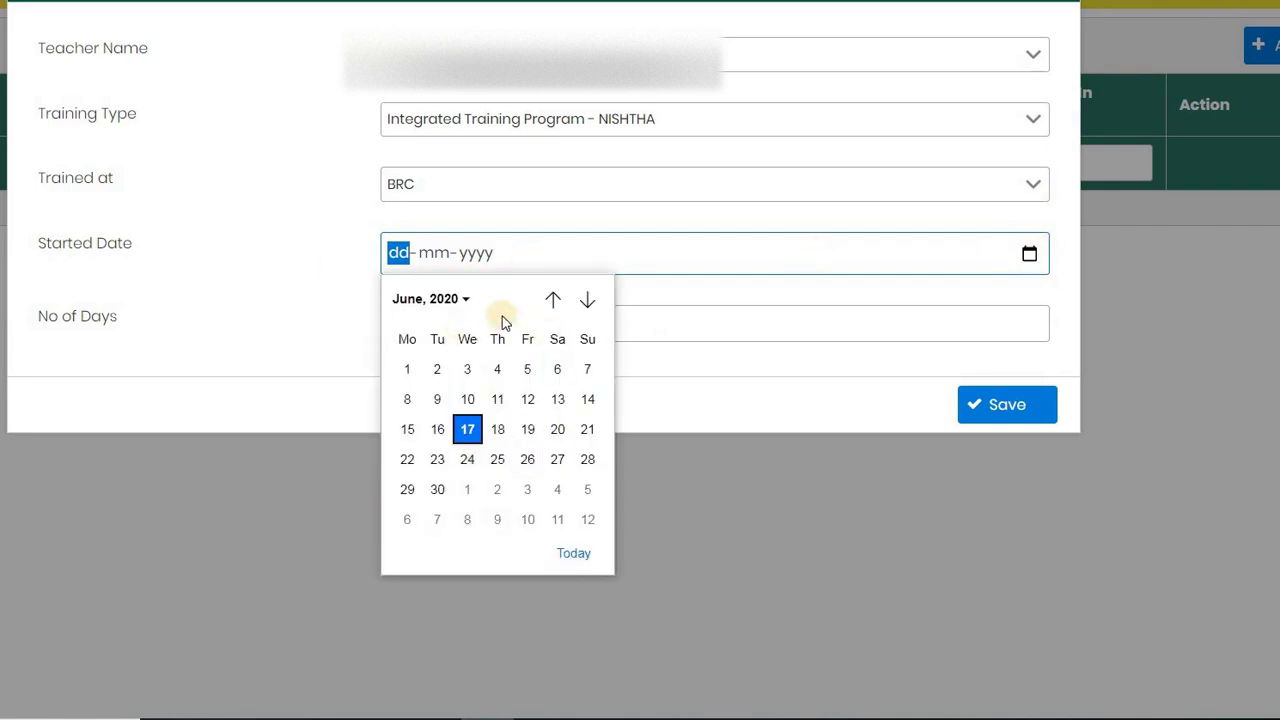
click(554, 300)
click(554, 300)
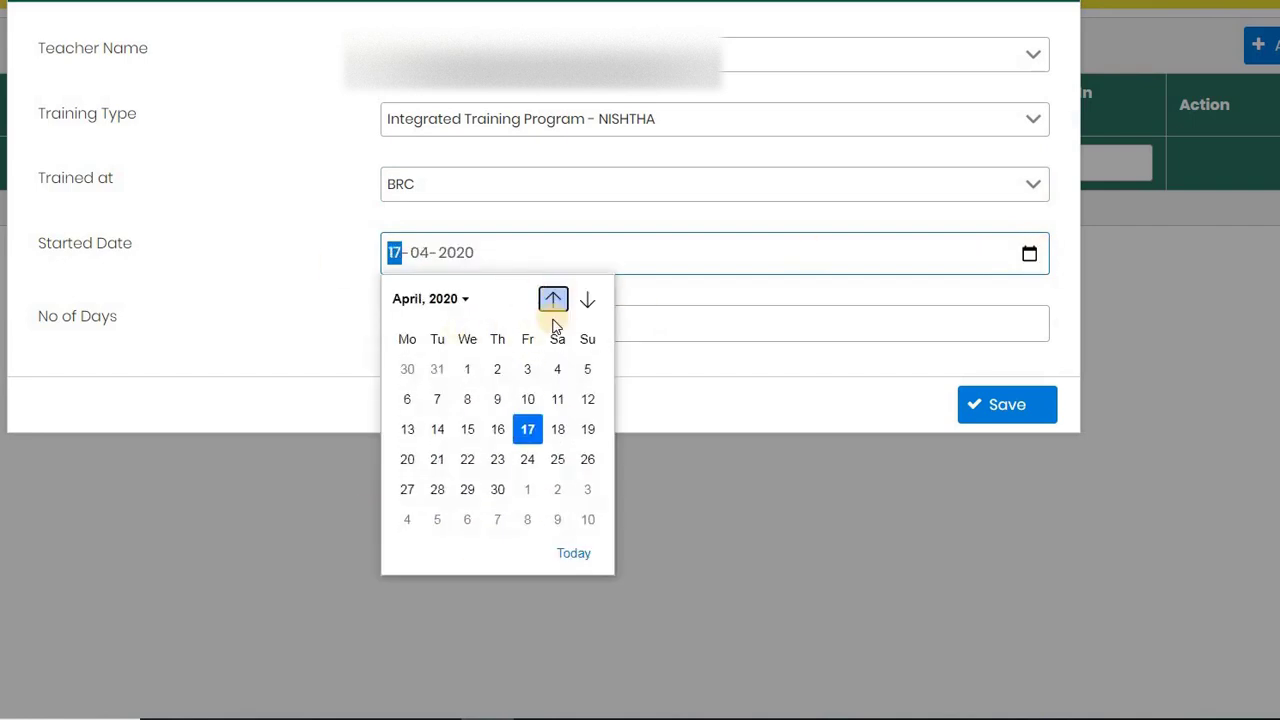
click(554, 299)
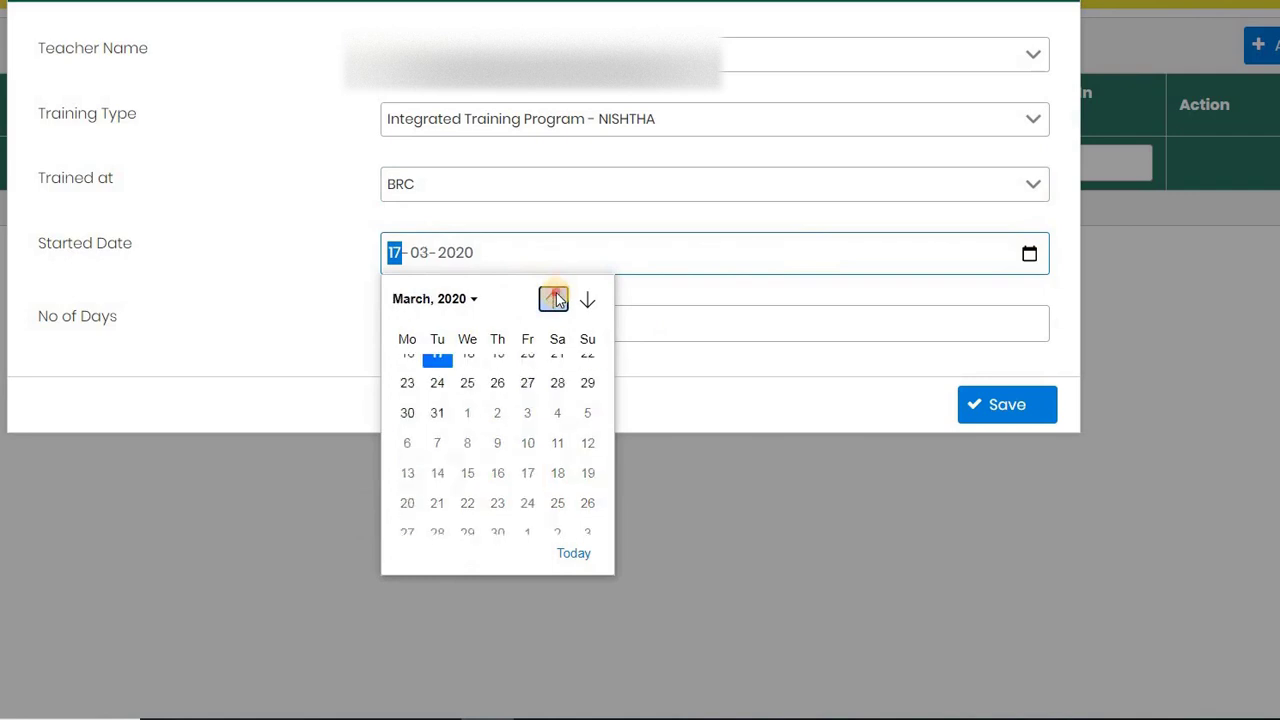
click(554, 299)
click(554, 299)
click(554, 299)
click(554, 299)
click(554, 299)
click(554, 299)
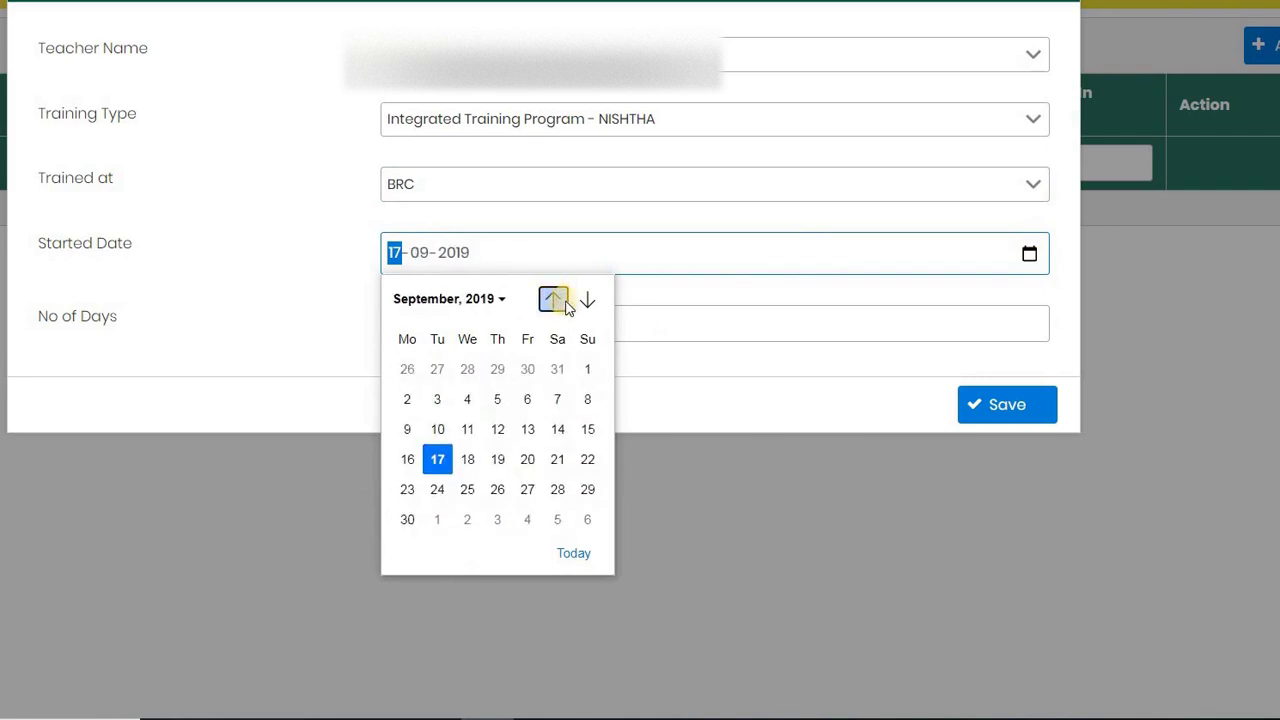
click(584, 300)
click(586, 300)
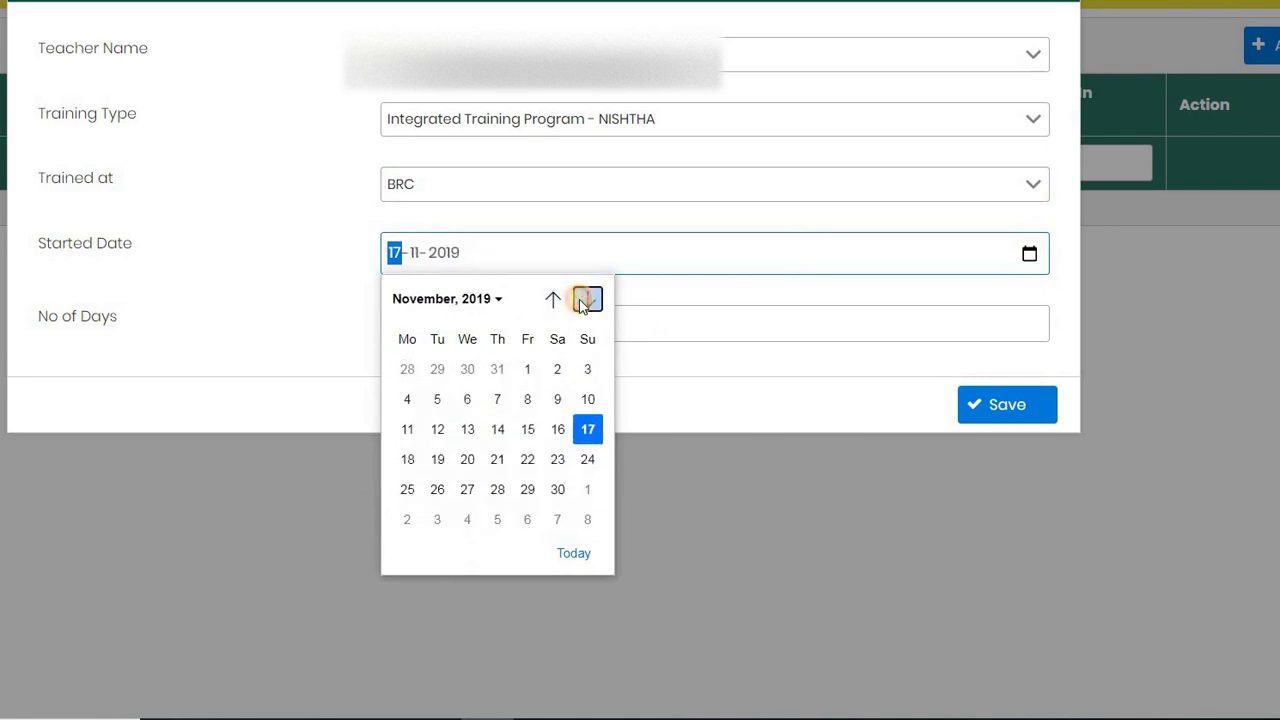
click(586, 300)
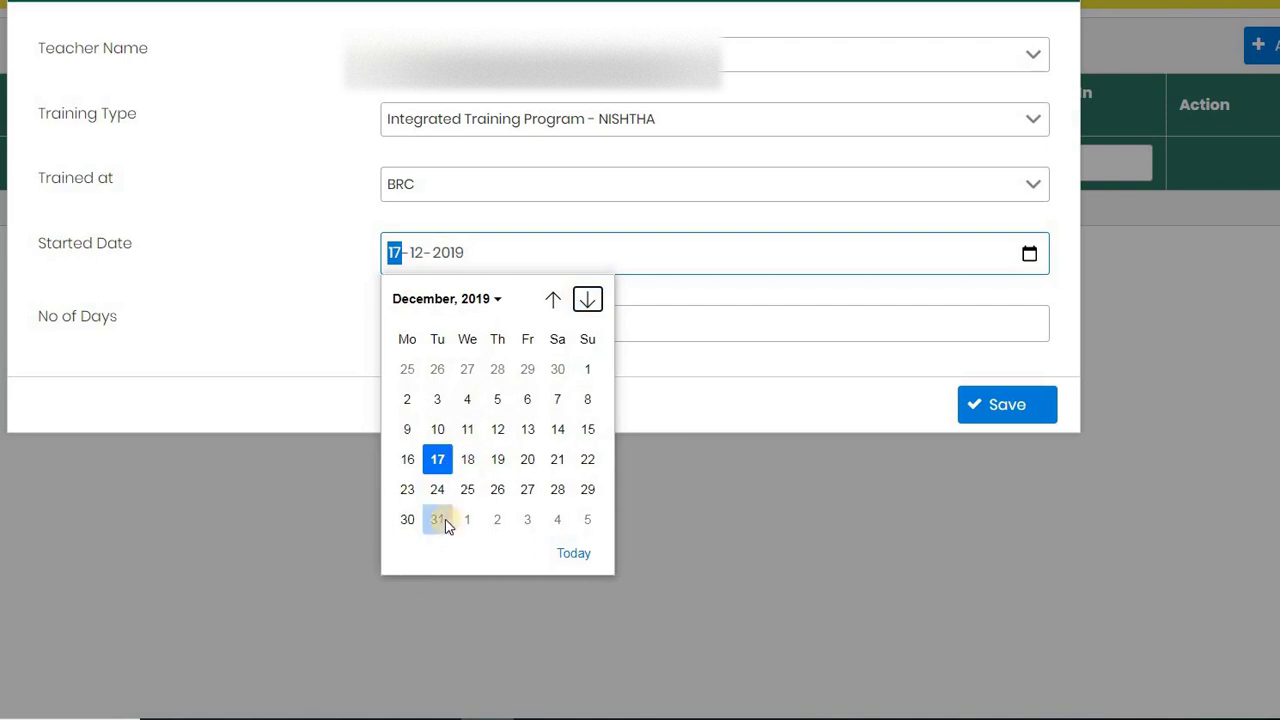
click(405, 459)
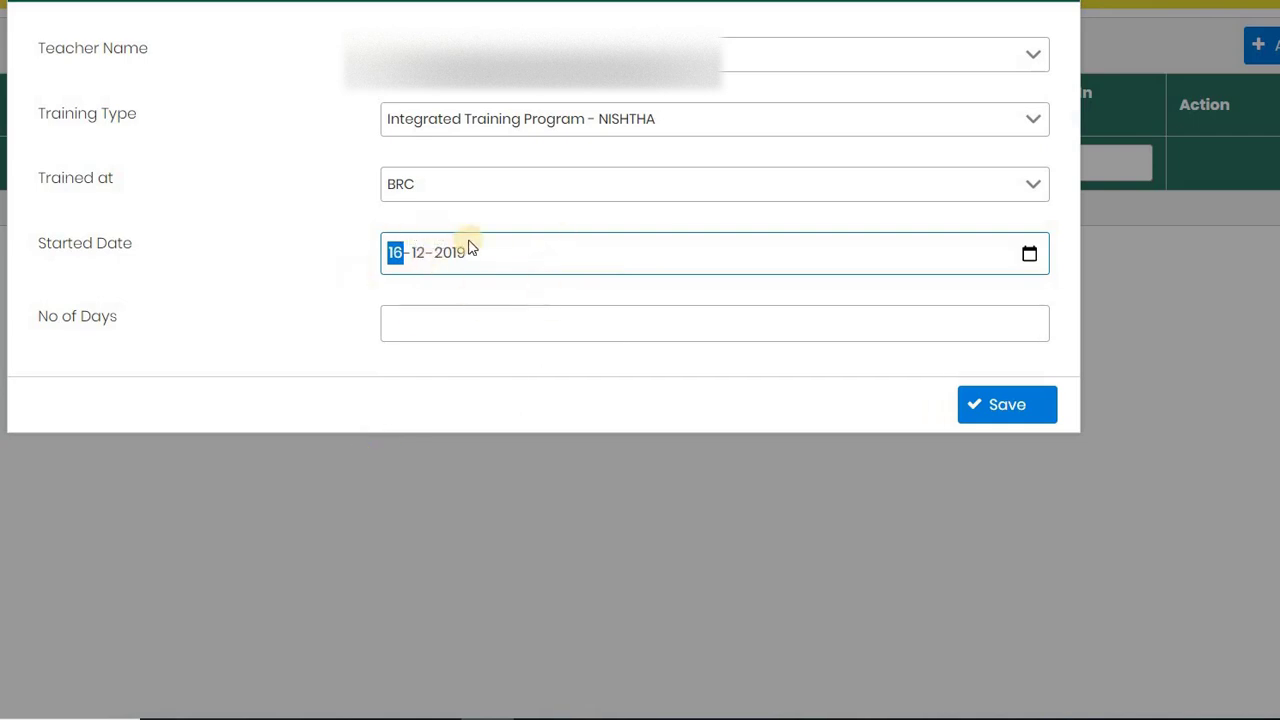
Step: Enter 5 as the number of training days and save the record
click(411, 315)
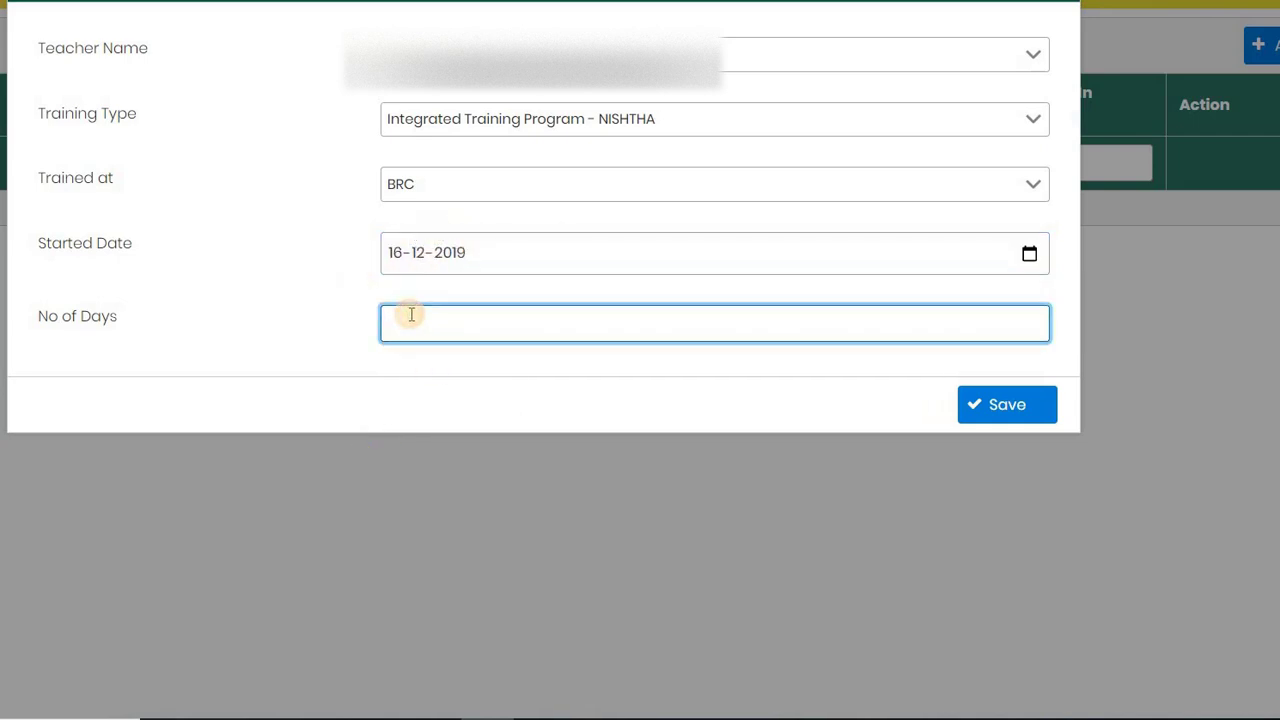
text(5)
click(410, 368)
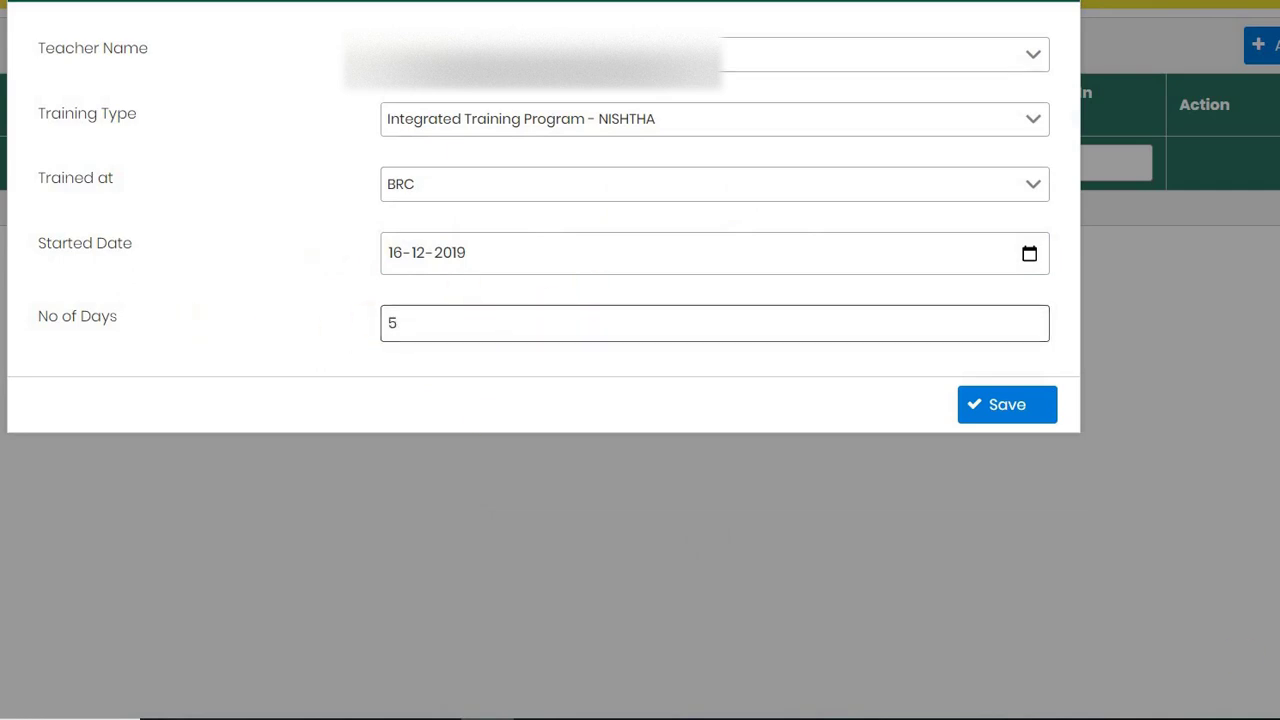
click(1020, 406)
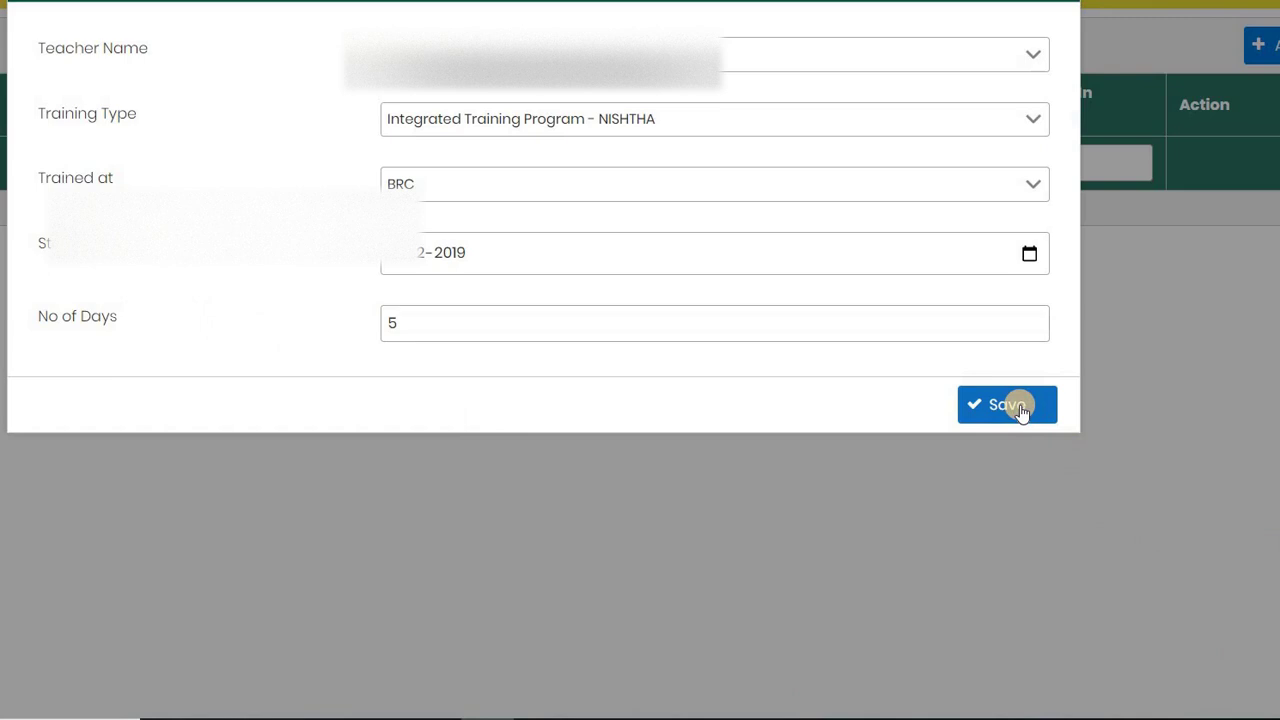
click(1020, 406)
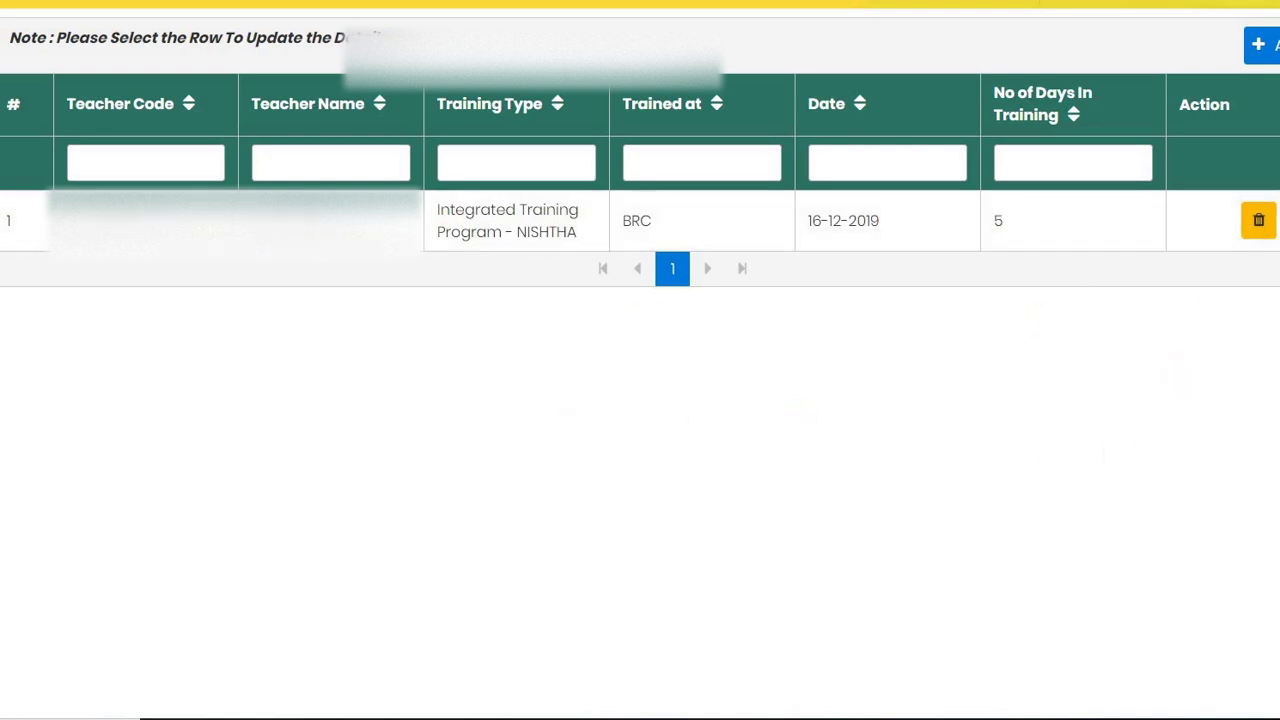
Step: Start another new in-service training record
click(1264, 43)
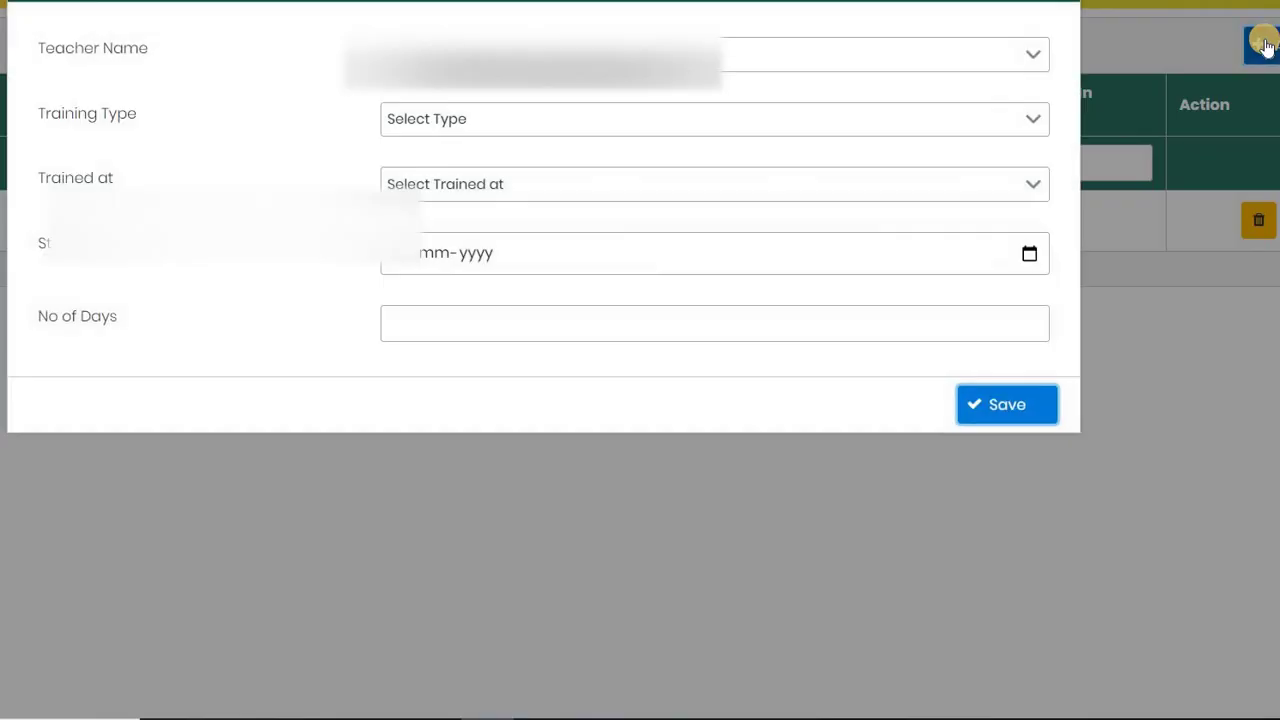